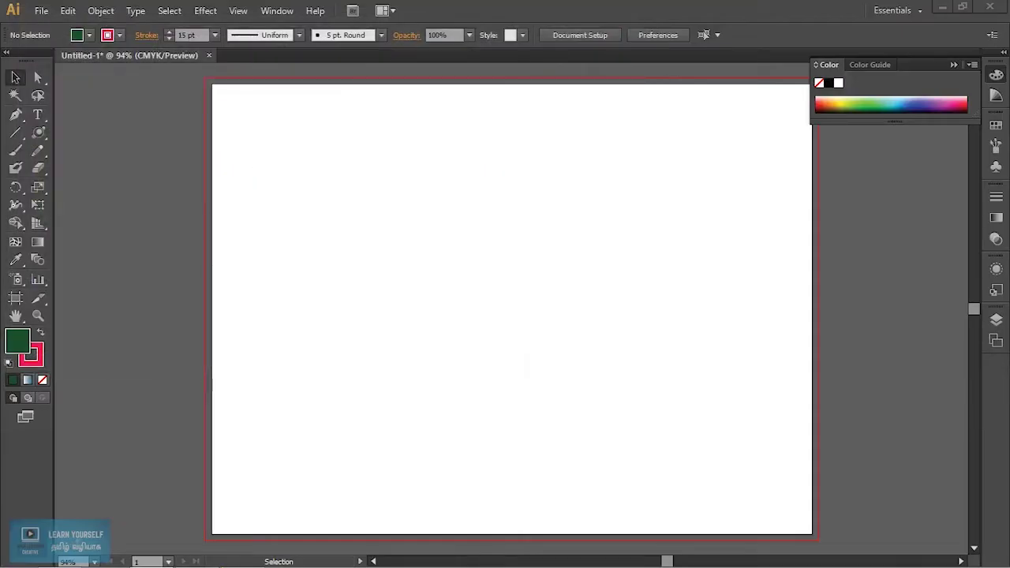
# Choose the Pencil tool and set the drawing colours to no fill with a black stroke.
pyautogui.click(36, 155)
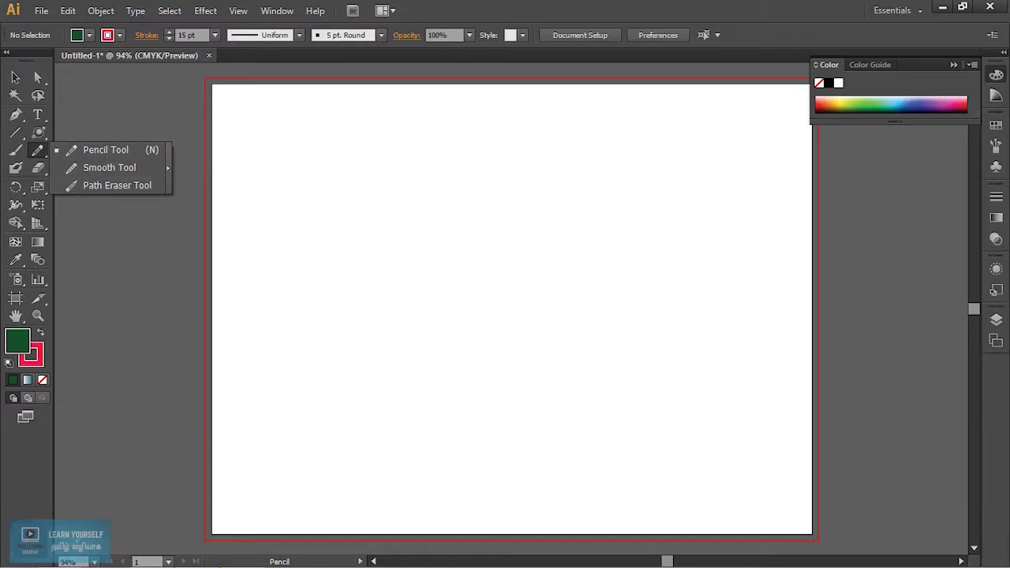
pyautogui.click(290, 306)
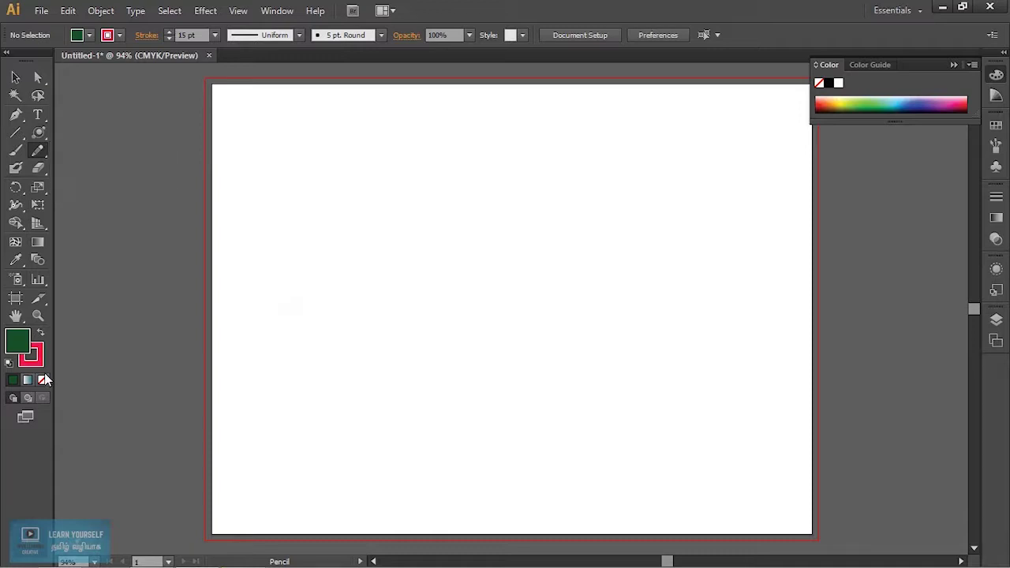
pyautogui.click(41, 154)
pyautogui.click(127, 154)
pyautogui.hotkey('ctrl', '=')
pyautogui.hotkey('ctrl', '=')
pyautogui.hotkey('ctrl', '=')
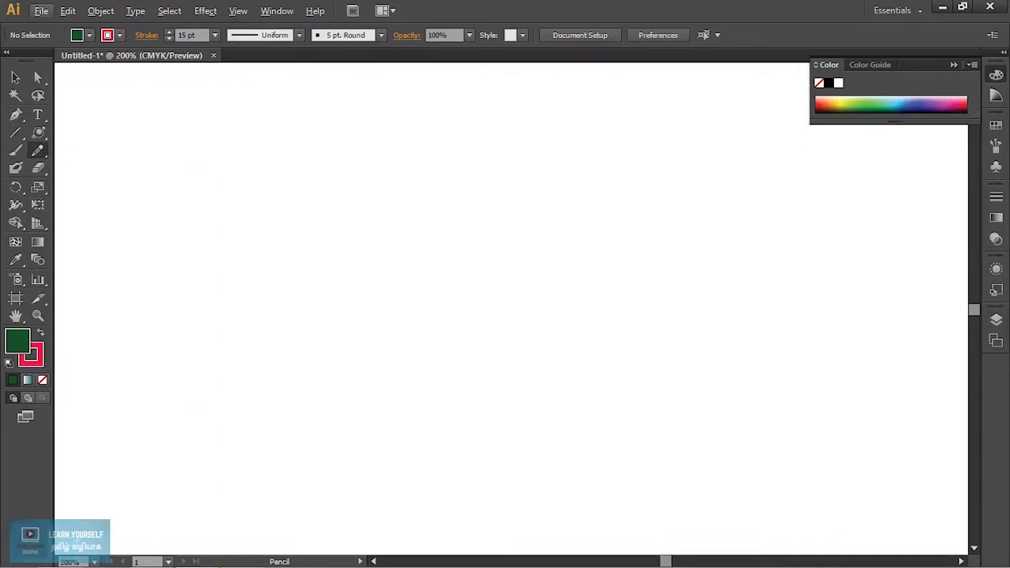
pyautogui.doubleClick(20, 344)
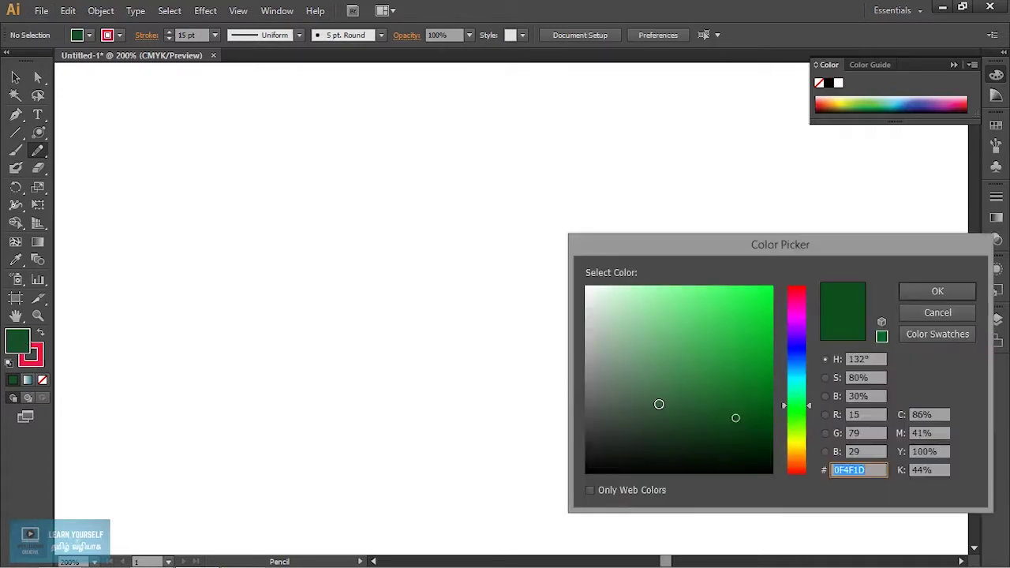
pyautogui.click(937, 292)
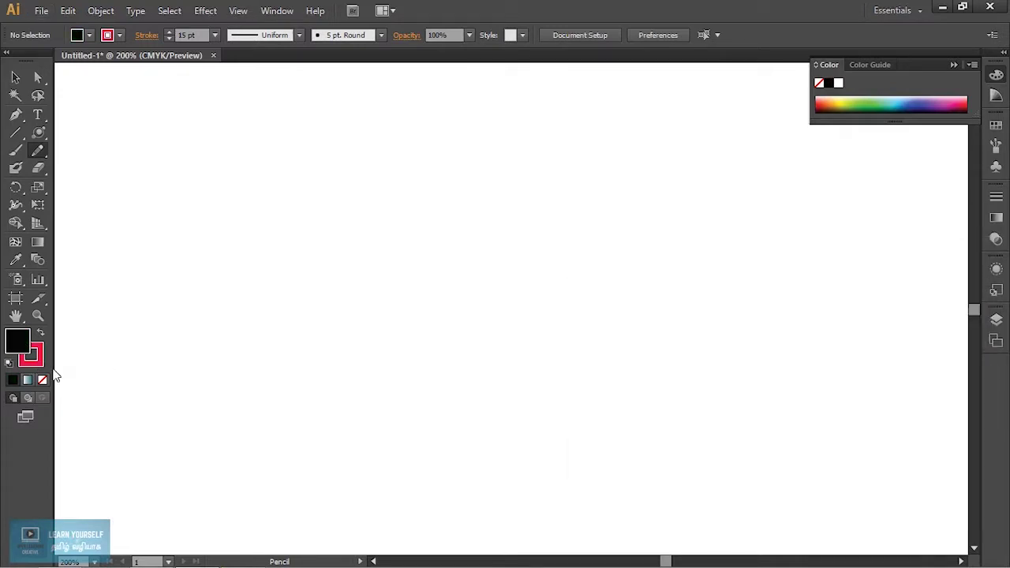
pyautogui.click(34, 357)
pyautogui.click(43, 382)
pyautogui.click(19, 339)
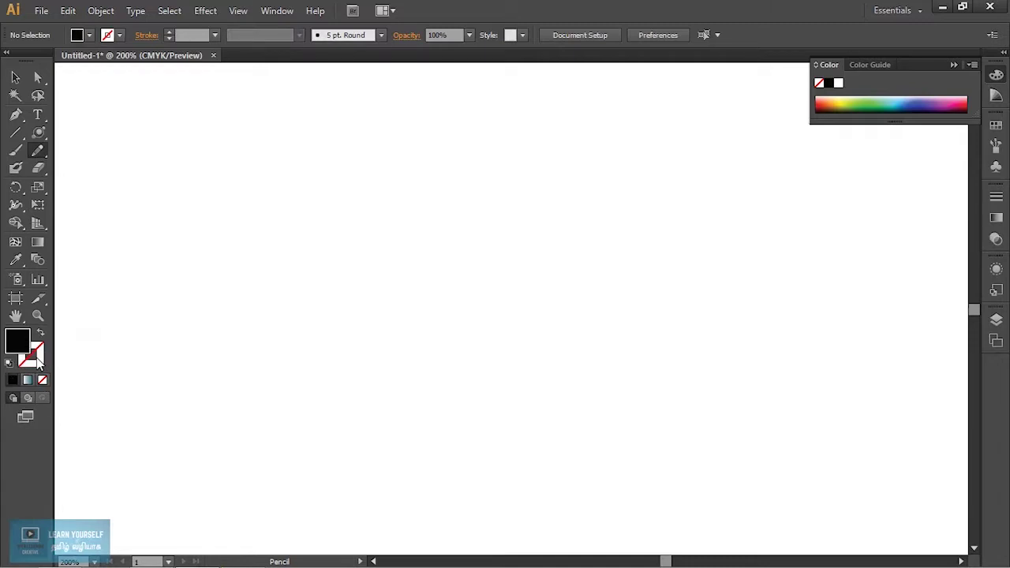
pyautogui.hotkey('shift', 'x')
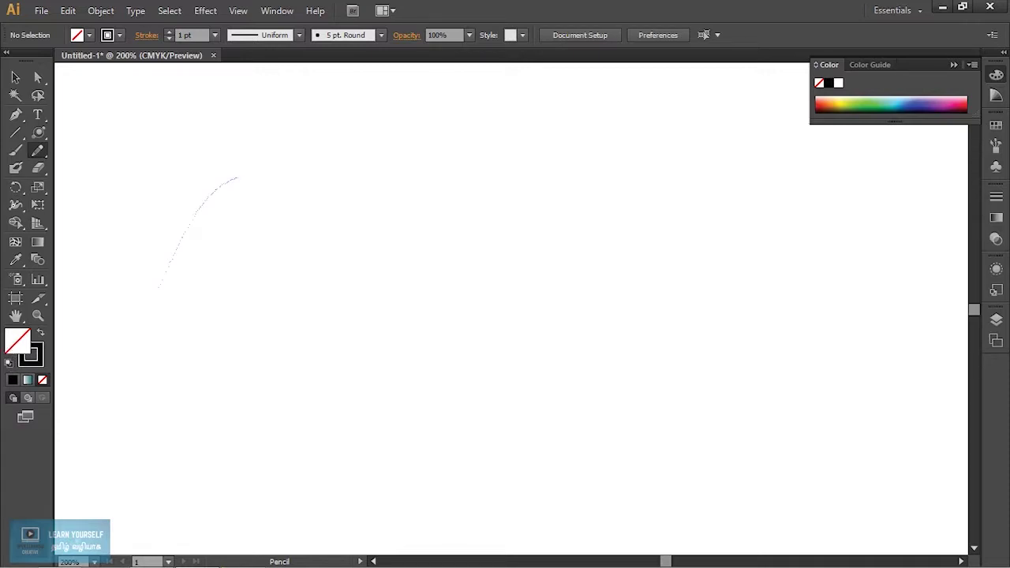
# Draw a freehand curve with one hump and a shallow dip, and set its stroke weight to 9 pt.
pyautogui.moveTo(292, 283)
pyautogui.mouseDown()
pyautogui.moveTo(325, 317)
pyautogui.moveTo(364, 315)
pyautogui.mouseUp()
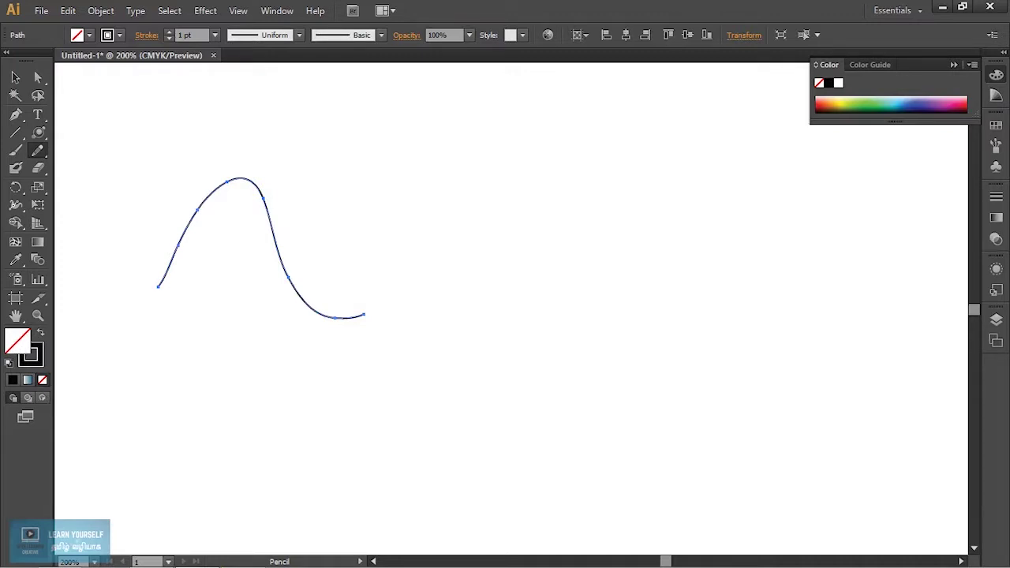
pyautogui.click(168, 32)
pyautogui.click(169, 32)
pyautogui.click(169, 32)
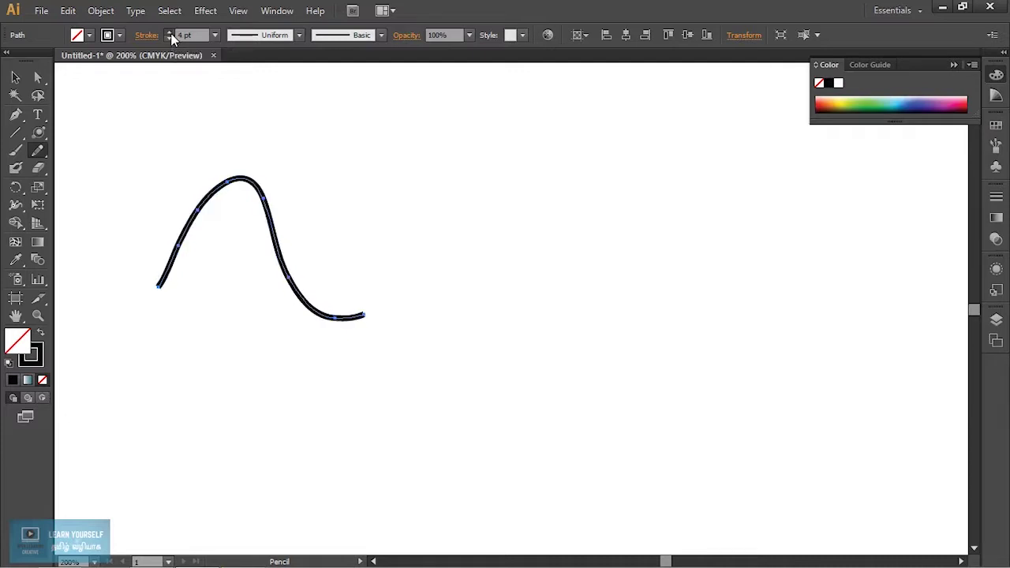
pyautogui.click(169, 32)
pyautogui.click(169, 33)
pyautogui.click(169, 32)
pyautogui.click(169, 33)
pyautogui.click(169, 32)
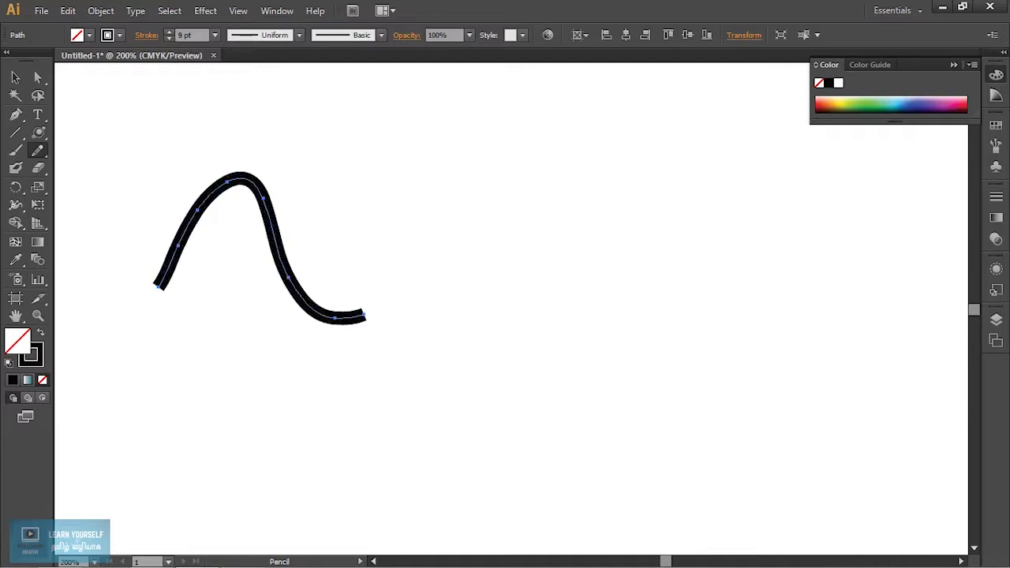
# Draw a second, longer wavy freehand path beside the first, rising into a hump, dipping and curving upward at its end.
pyautogui.scroll(1, 466, 397)
pyautogui.scroll(-1, 466, 397)
pyautogui.moveTo(442, 352); pyautogui.dragTo(451, 314)
pyautogui.moveTo(730, 191); pyautogui.dragTo(715, 141)
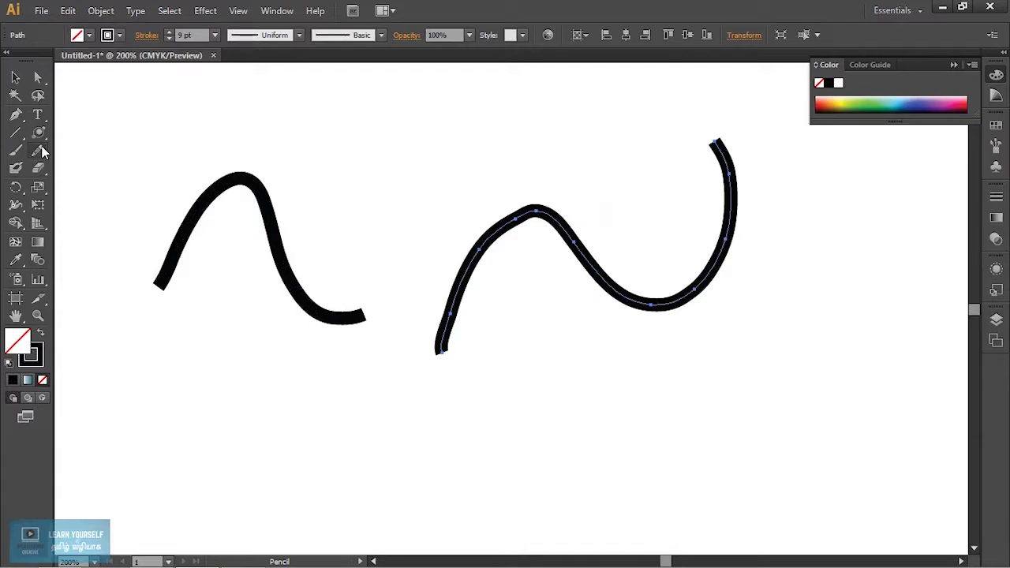
# Even out the second path's hump, dip and rising end with repeated Smooth tool strokes.
pyautogui.moveTo(37, 150); pyautogui.dragTo(148, 171)
pyautogui.moveTo(441, 346)
pyautogui.mouseDown()
pyautogui.moveTo(462, 286)
pyautogui.moveTo(521, 215)
pyautogui.moveTo(603, 280)
pyautogui.mouseUp()
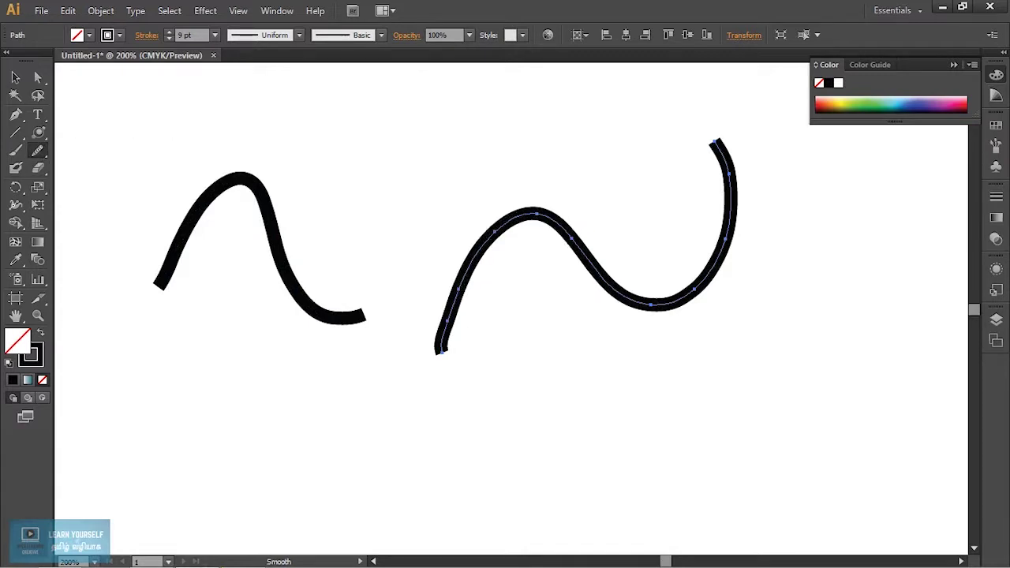
pyautogui.moveTo(444, 342); pyautogui.dragTo(552, 223)
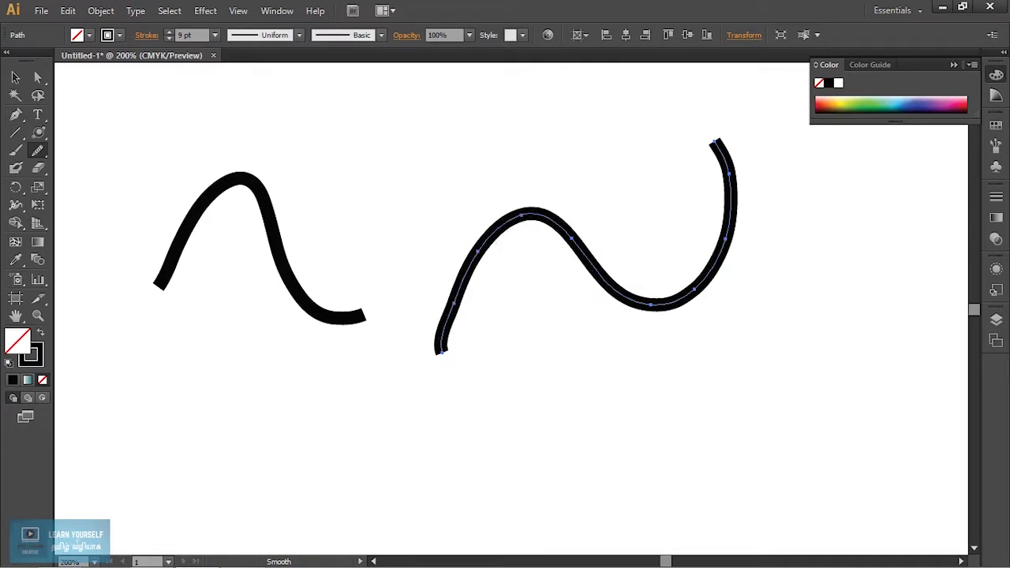
pyautogui.moveTo(451, 313); pyautogui.dragTo(515, 219)
pyautogui.moveTo(446, 327); pyautogui.dragTo(518, 216)
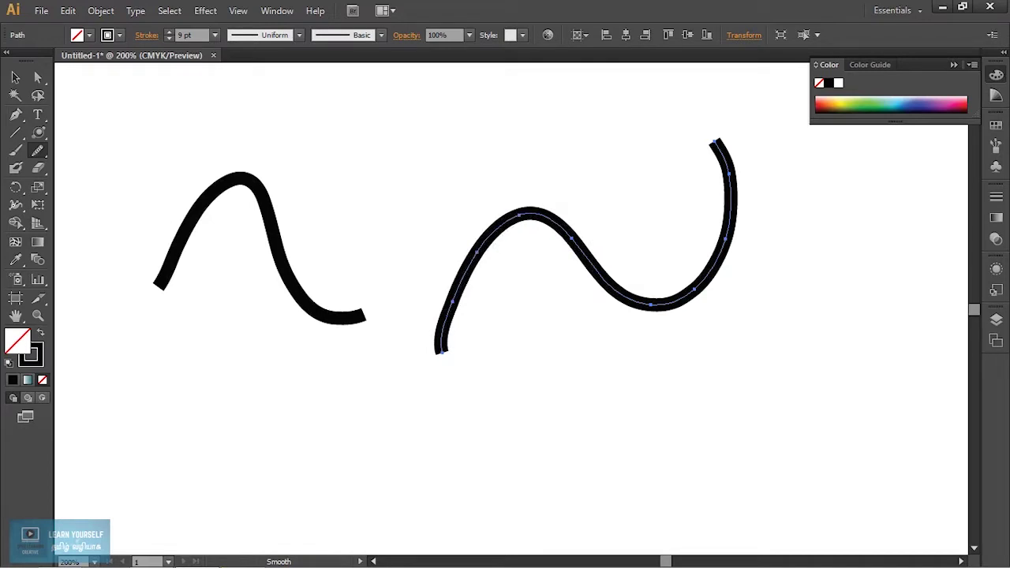
pyautogui.moveTo(726, 241); pyautogui.dragTo(733, 197)
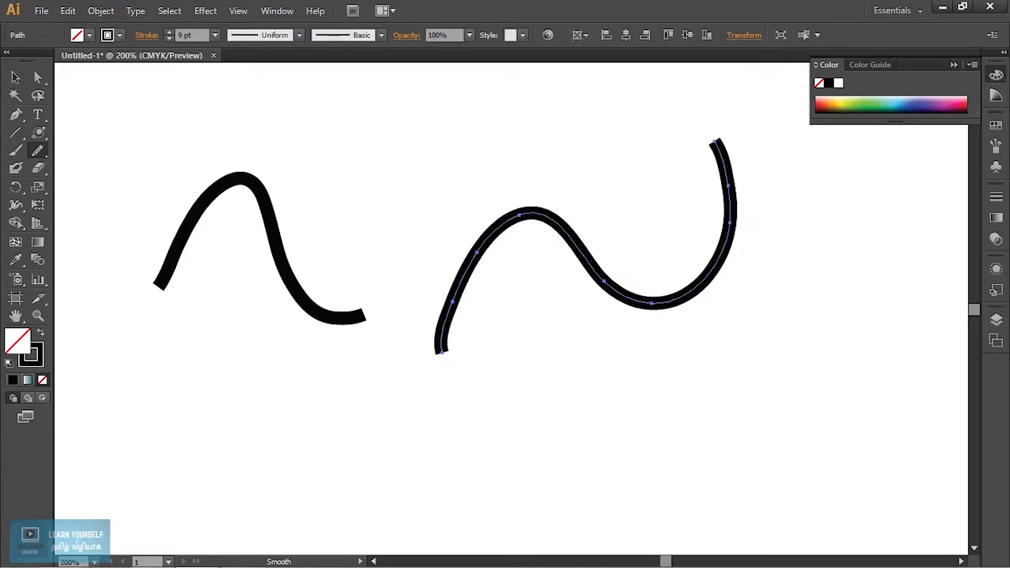
pyautogui.moveTo(442, 293)
pyautogui.mouseDown()
pyautogui.moveTo(572, 237)
pyautogui.moveTo(590, 264)
pyautogui.mouseUp()
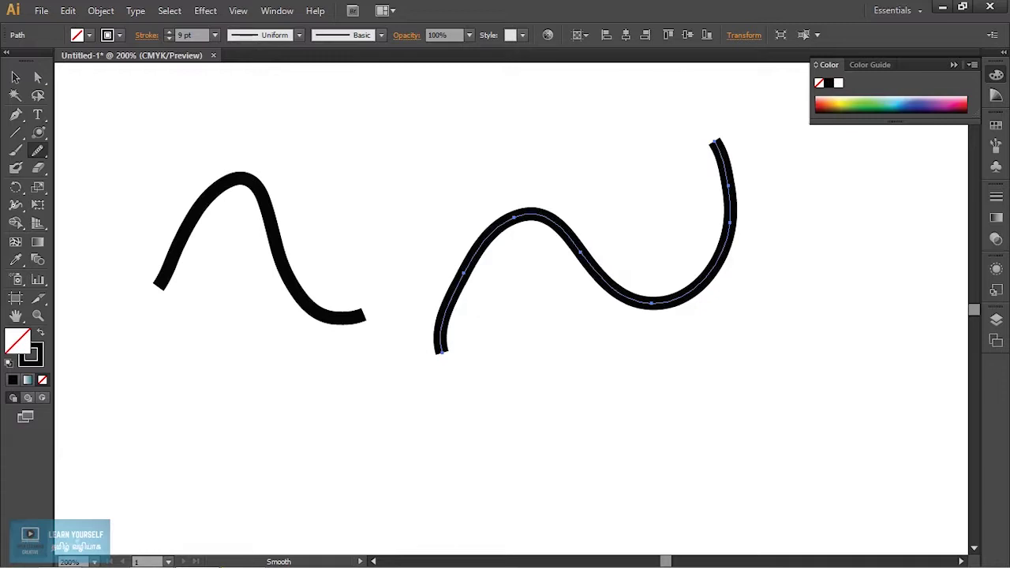
# Move the second path's lower-left anchor to about X 4.95 in, Y 4.65 in, and shift the hump's anchor slightly outward.
pyautogui.click(15, 77)
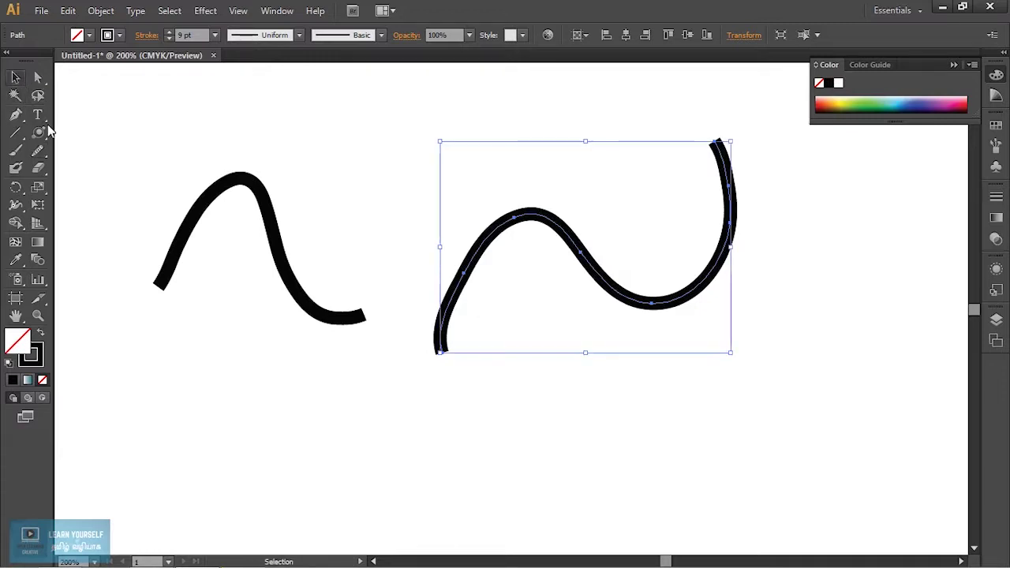
pyautogui.hotkey('ctrl', 'shift', 'a')
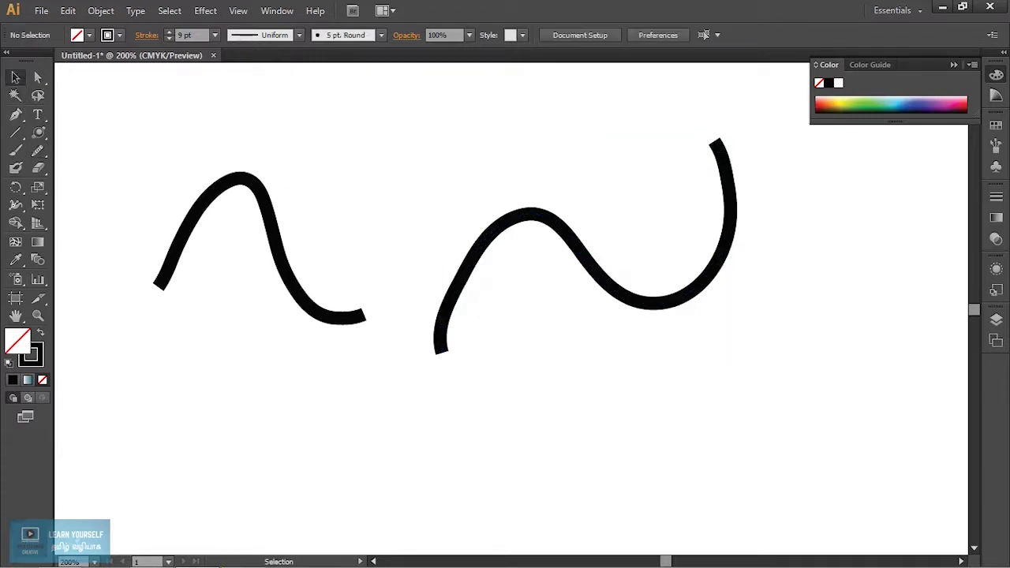
pyautogui.click(584, 260)
pyautogui.click(37, 77)
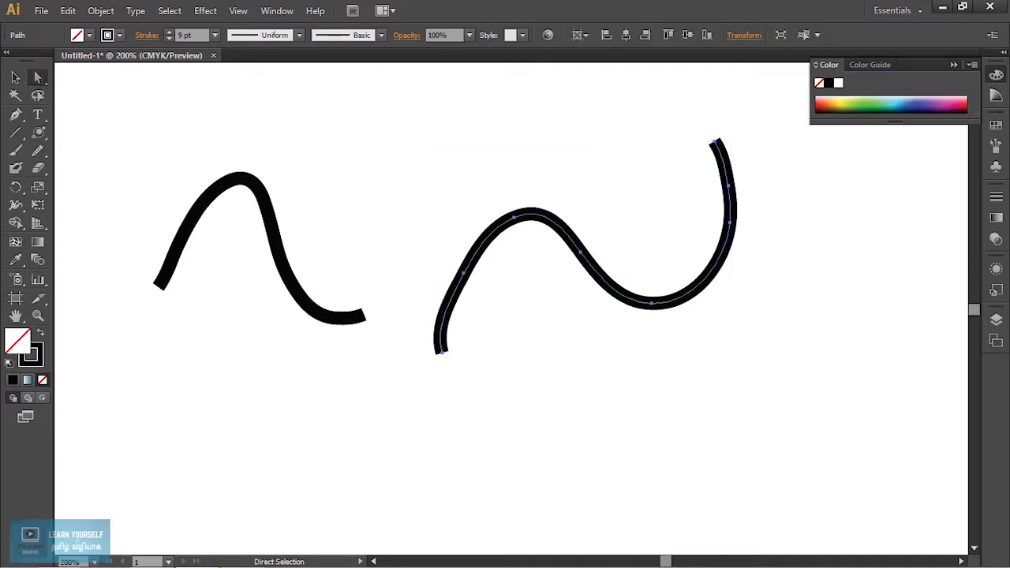
pyautogui.click(465, 271)
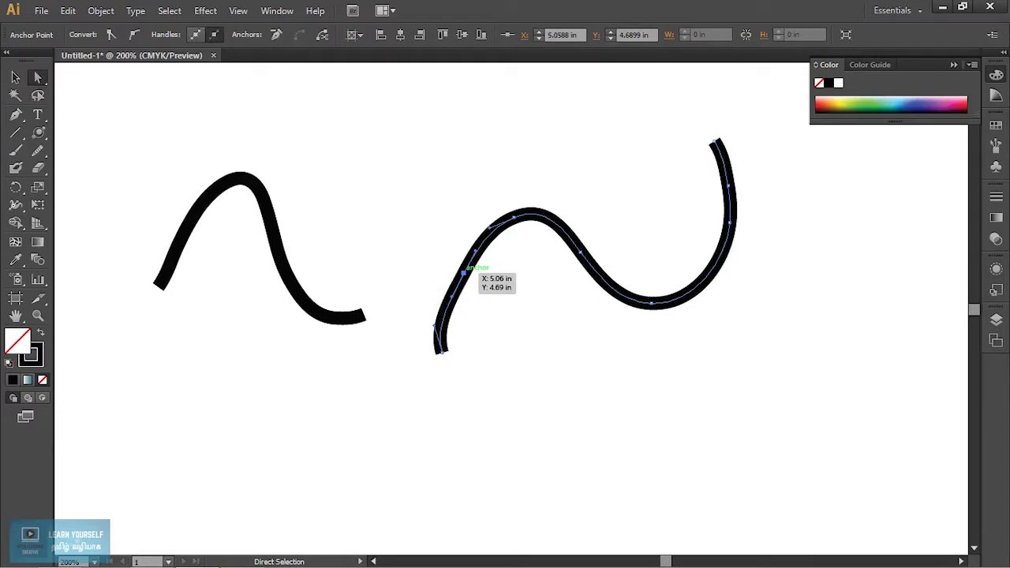
pyautogui.moveTo(464, 272)
pyautogui.mouseDown()
pyautogui.moveTo(450, 266)
pyautogui.moveTo(466, 270)
pyautogui.mouseUp()
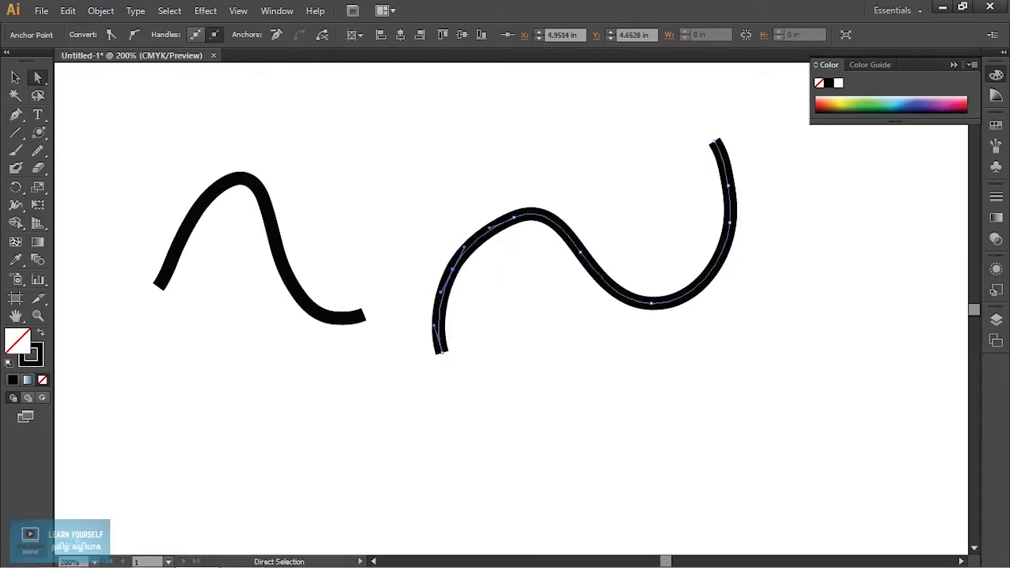
pyautogui.moveTo(514, 218); pyautogui.dragTo(508, 220)
# Adjust the direction handles of the two anchors on the second path's hump to round the curve.
pyautogui.scroll(3, 506, 257)
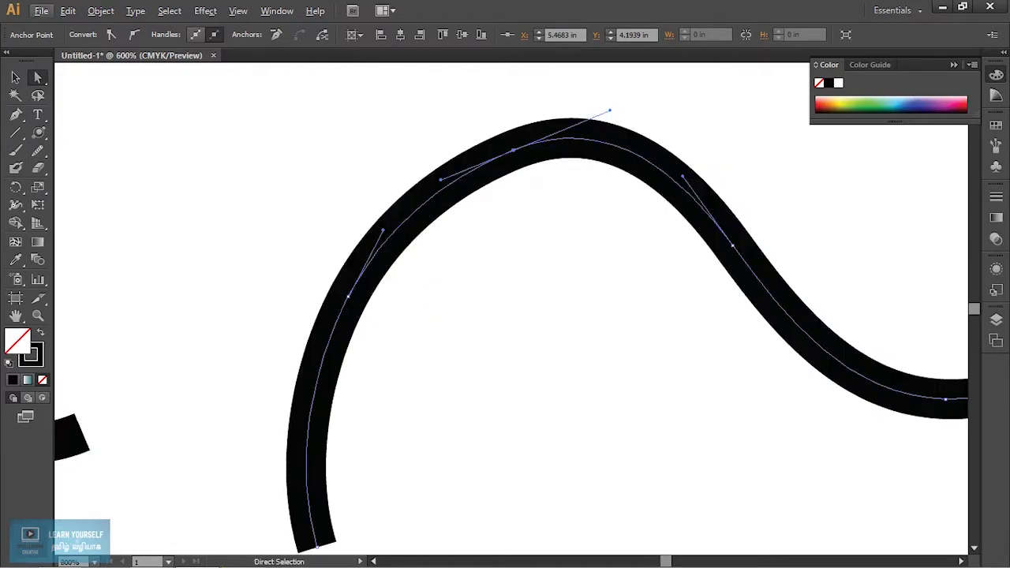
pyautogui.moveTo(440, 175)
pyautogui.mouseDown()
pyautogui.moveTo(427, 180)
pyautogui.moveTo(432, 170)
pyautogui.mouseUp()
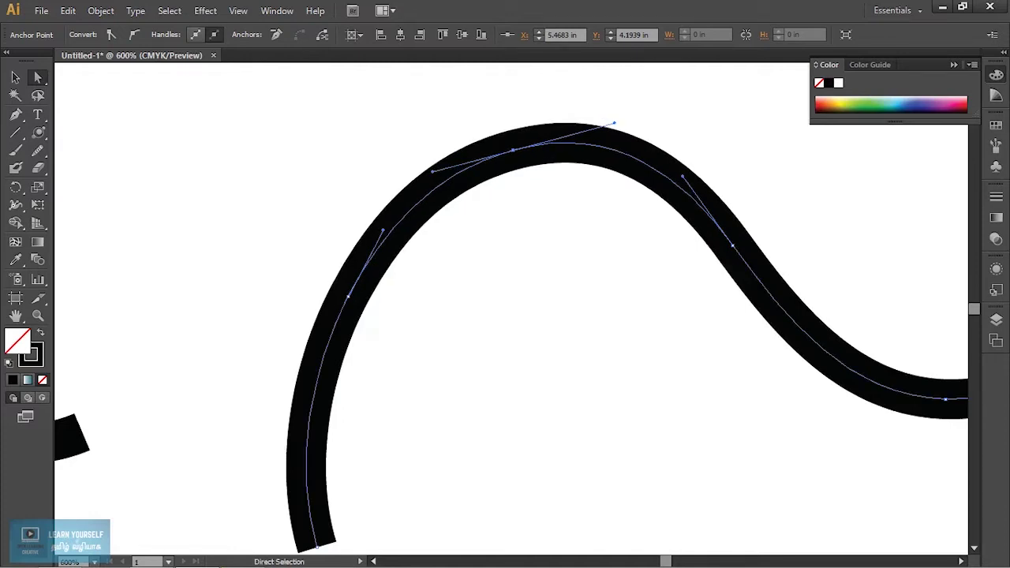
pyautogui.moveTo(383, 230); pyautogui.dragTo(379, 230)
# Move the upper anchor on the second path's rising end to about X 7.56 in, Y 3.87 in, and deselect the path.
pyautogui.press('space')
pyautogui.moveTo(694, 261); pyautogui.dragTo(181, 391)
pyautogui.click(662, 177)
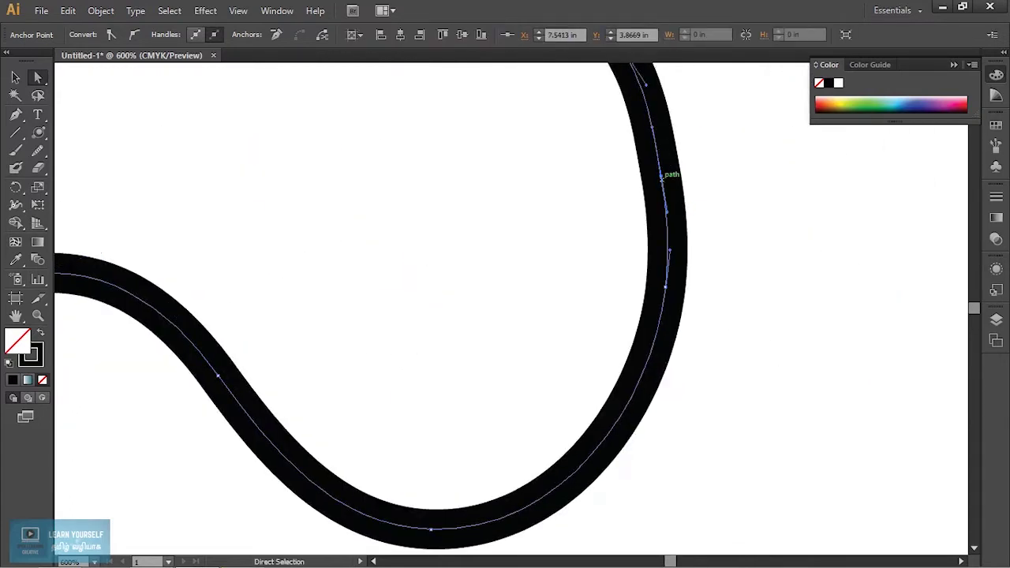
pyautogui.moveTo(661, 175); pyautogui.dragTo(669, 179)
pyautogui.scroll(-3, 739, 288)
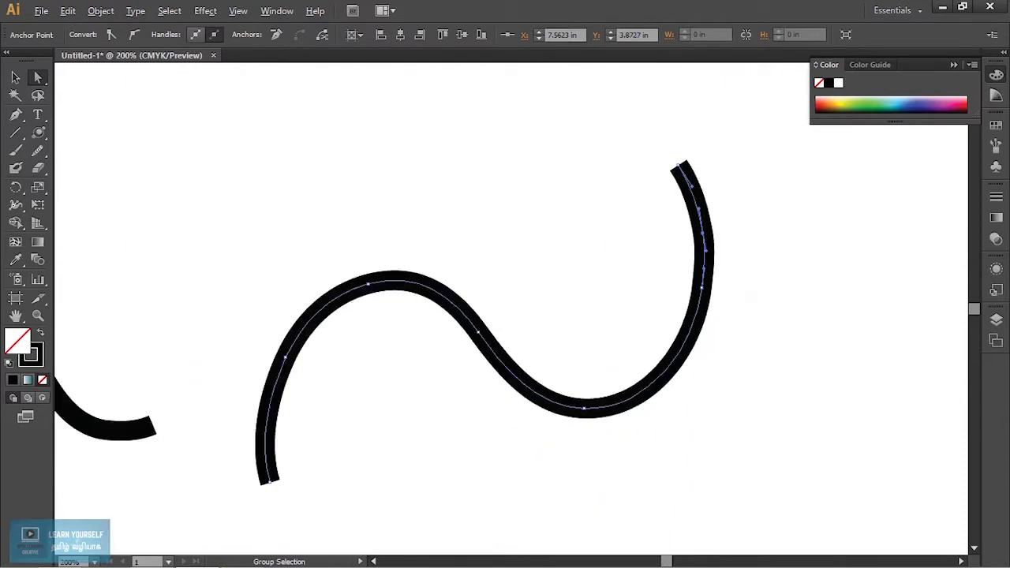
pyautogui.click(739, 288)
# Select the second path, convert its stroke into a filled shape with Outline Stroke, and deselect it.
pyautogui.scroll(2, 580, 314)
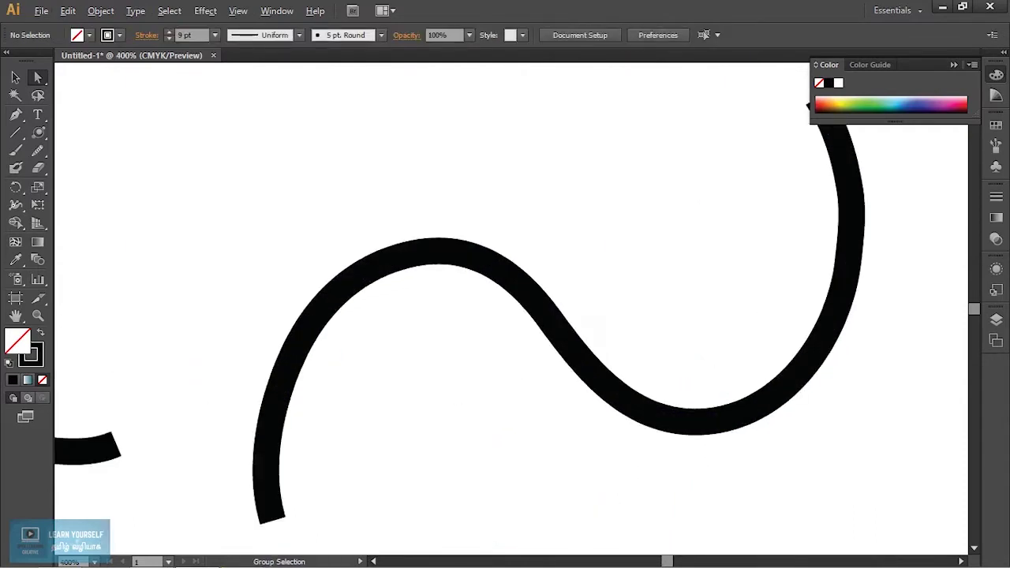
pyautogui.scroll(-1, 567, 315)
pyautogui.scroll(2, 515, 327)
pyautogui.click(493, 217)
pyautogui.click(505, 324)
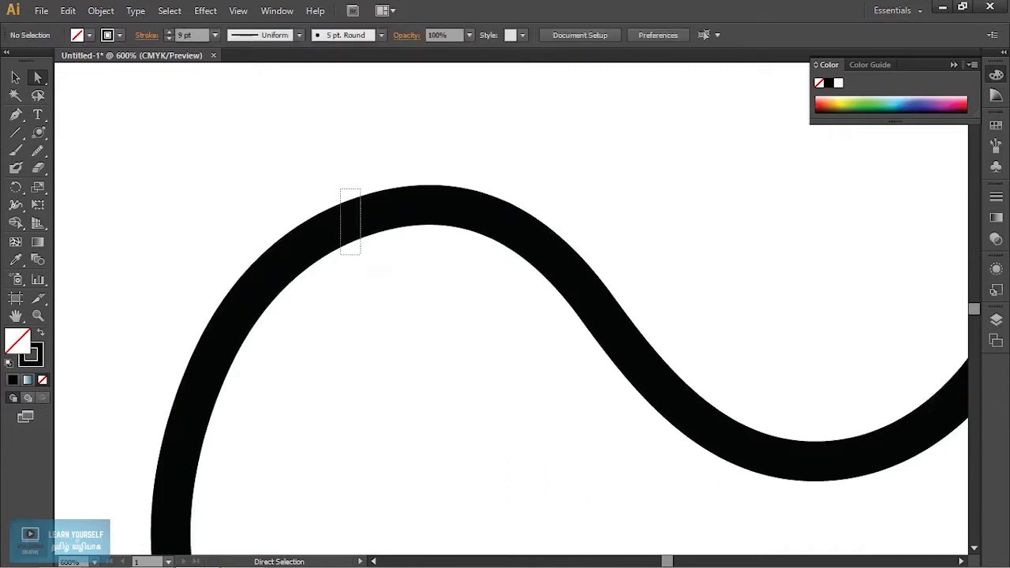
pyautogui.click(339, 215)
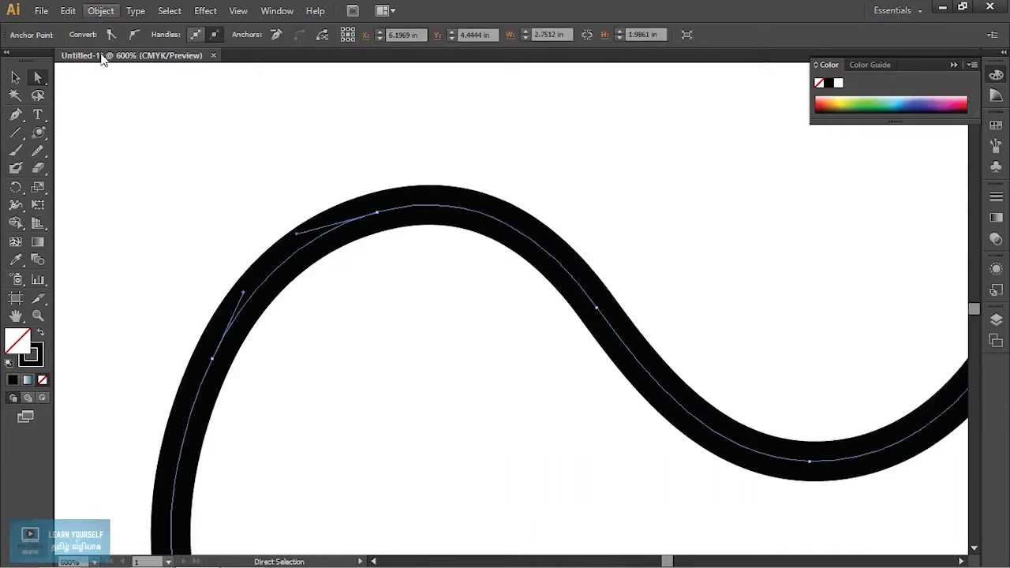
pyautogui.click(128, 10)
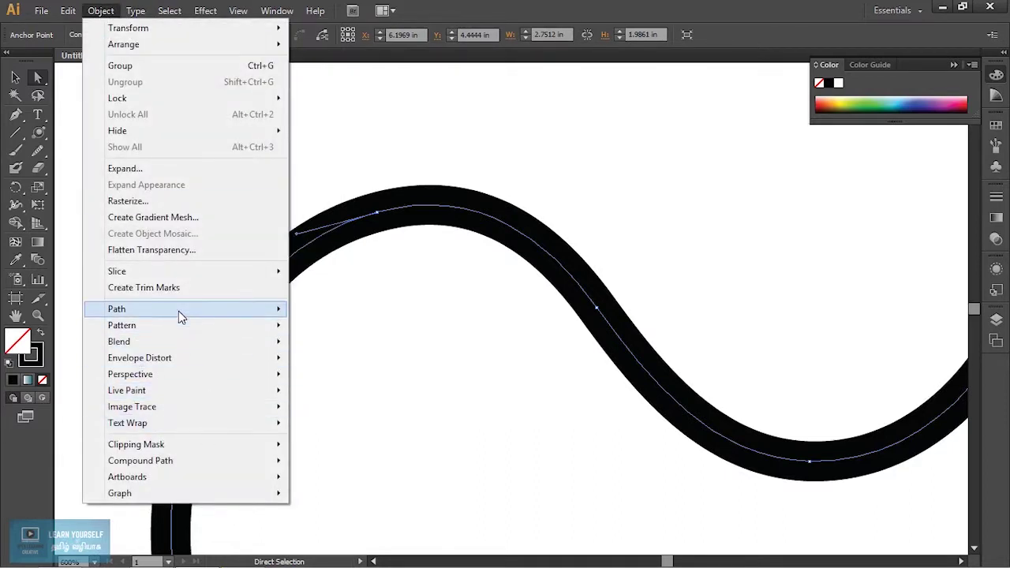
pyautogui.moveTo(203, 333)
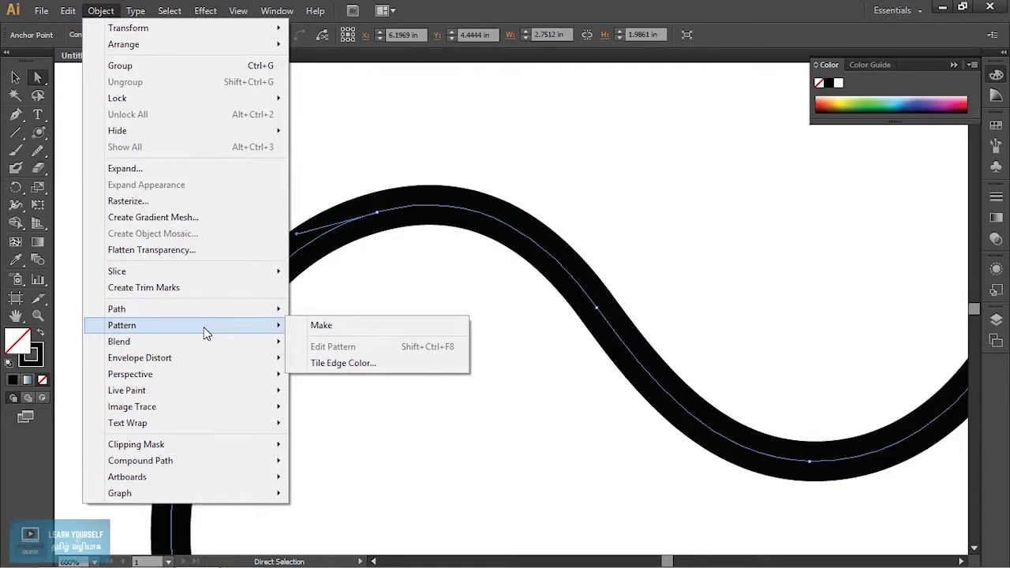
pyautogui.moveTo(201, 308)
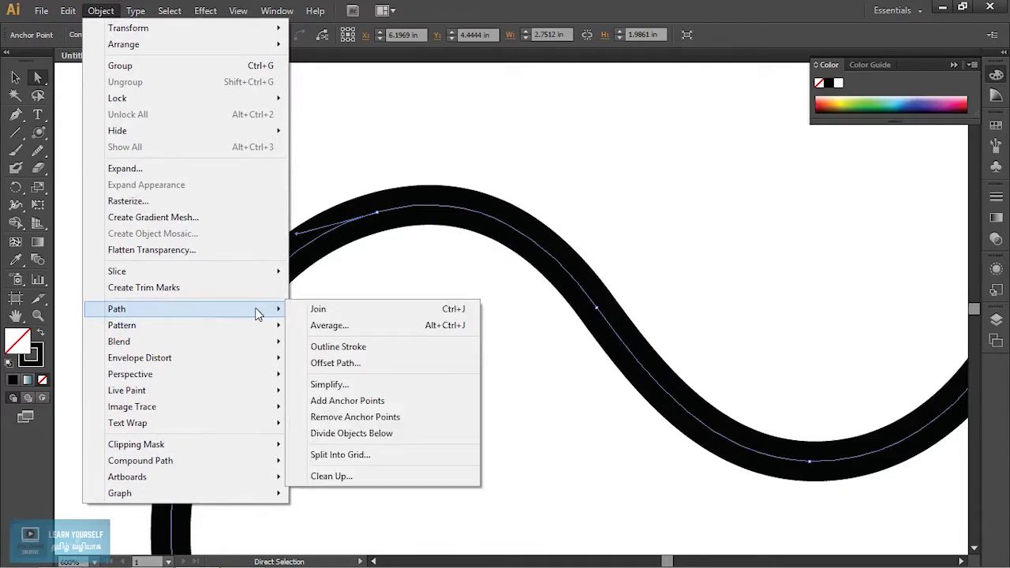
pyautogui.click(351, 351)
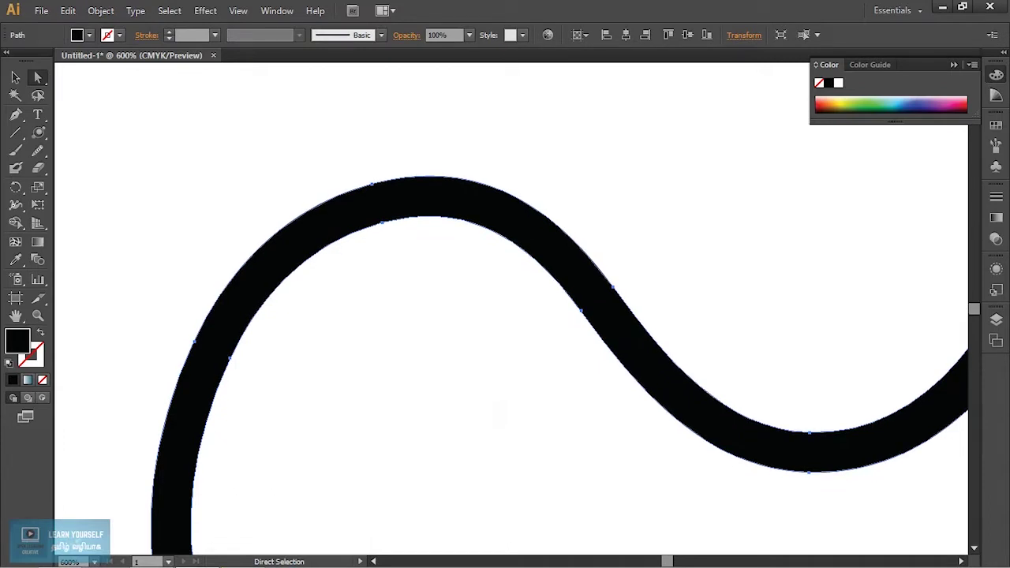
pyautogui.scroll(-3, 493, 397)
pyautogui.scroll(2, 492, 396)
pyautogui.click(493, 387)
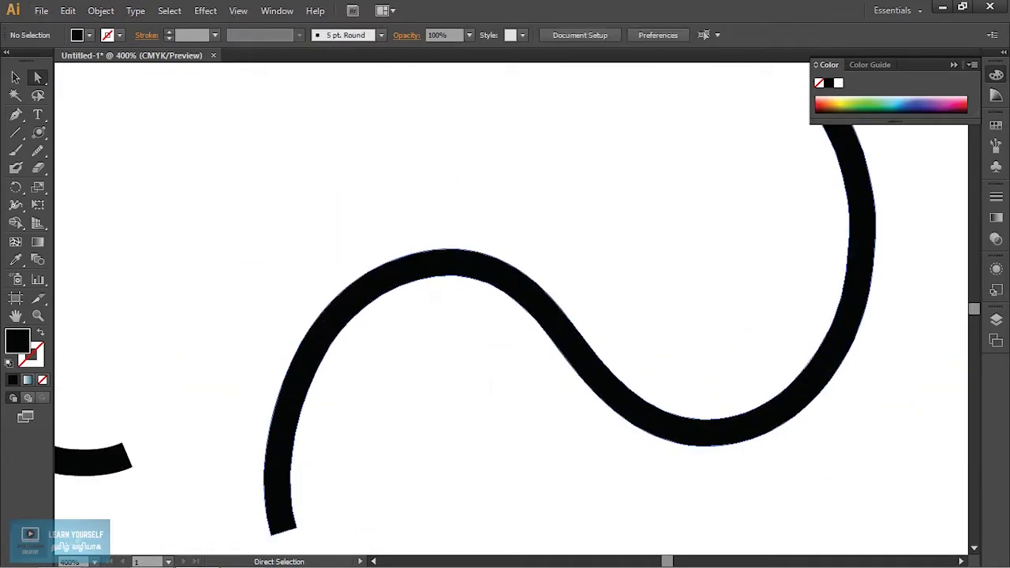
# Flare and lengthen the outlined curve's lower end by moving its two corner anchors, placing the inner one at about X 5.10 in, Y 5.69 in.
pyautogui.click(410, 269)
pyautogui.press('space')
pyautogui.moveTo(357, 449); pyautogui.dragTo(383, 307)
pyautogui.moveTo(321, 386); pyautogui.dragTo(400, 388)
pyautogui.click(377, 397)
pyautogui.click(340, 387)
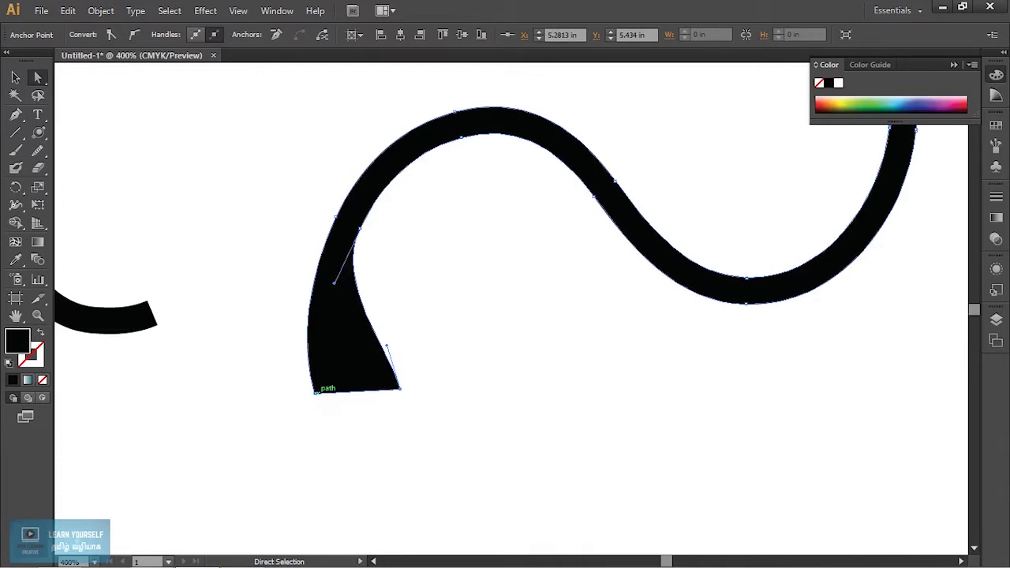
pyautogui.moveTo(320, 390); pyautogui.dragTo(282, 444)
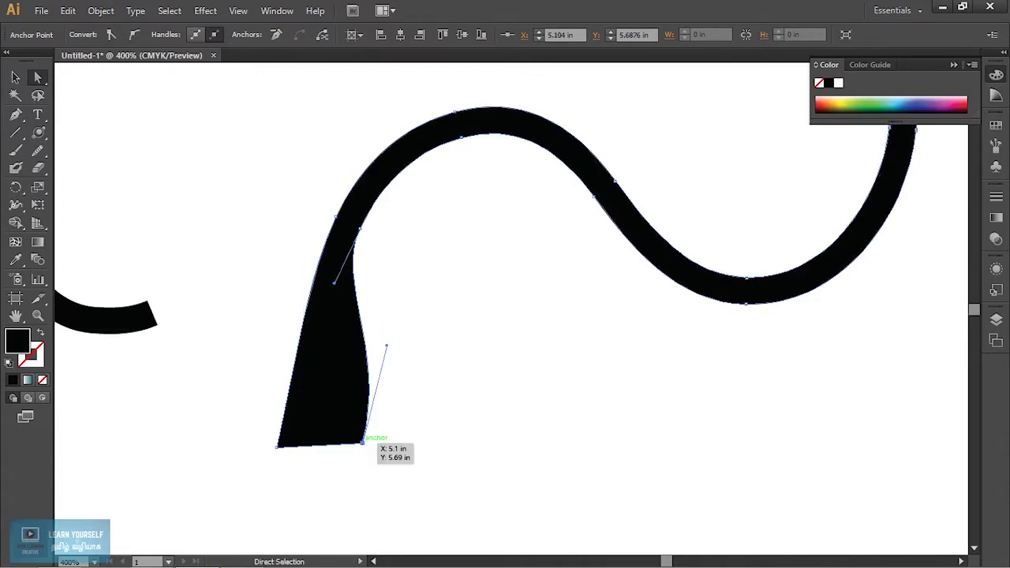
# Move the outlined curve's lower inner corner anchor slightly outward, pull its direction handle inward to shape the flared end, and deselect.
pyautogui.moveTo(363, 443); pyautogui.dragTo(374, 439)
pyautogui.moveTo(398, 342); pyautogui.dragTo(354, 351)
pyautogui.click(448, 366)
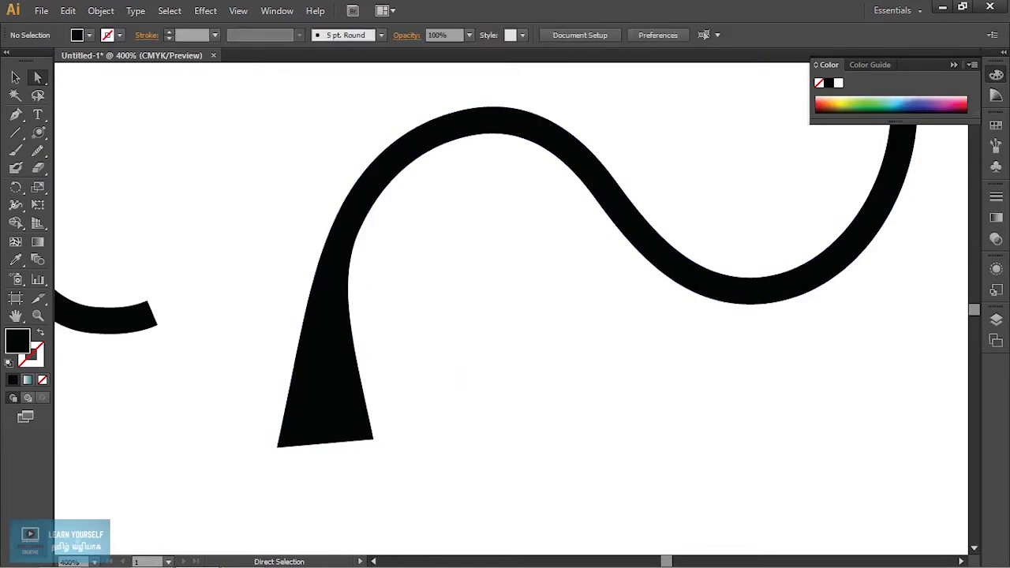
# Try to erase across the unselected first curve with the Path Eraser tool.
pyautogui.scroll(-2, 447, 366)
pyautogui.moveTo(450, 367); pyautogui.dragTo(333, 365)
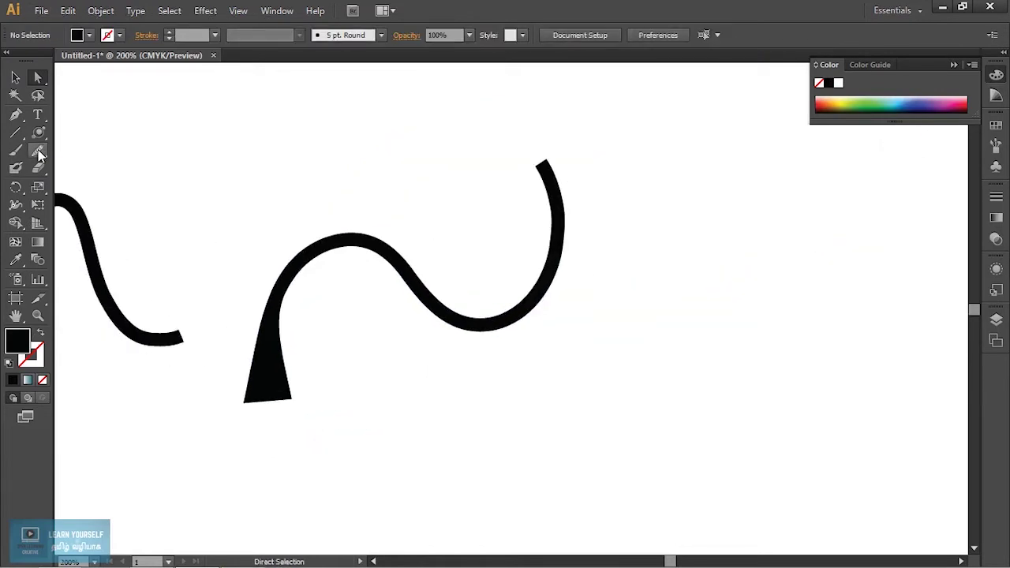
pyautogui.moveTo(38, 150); pyautogui.dragTo(123, 186)
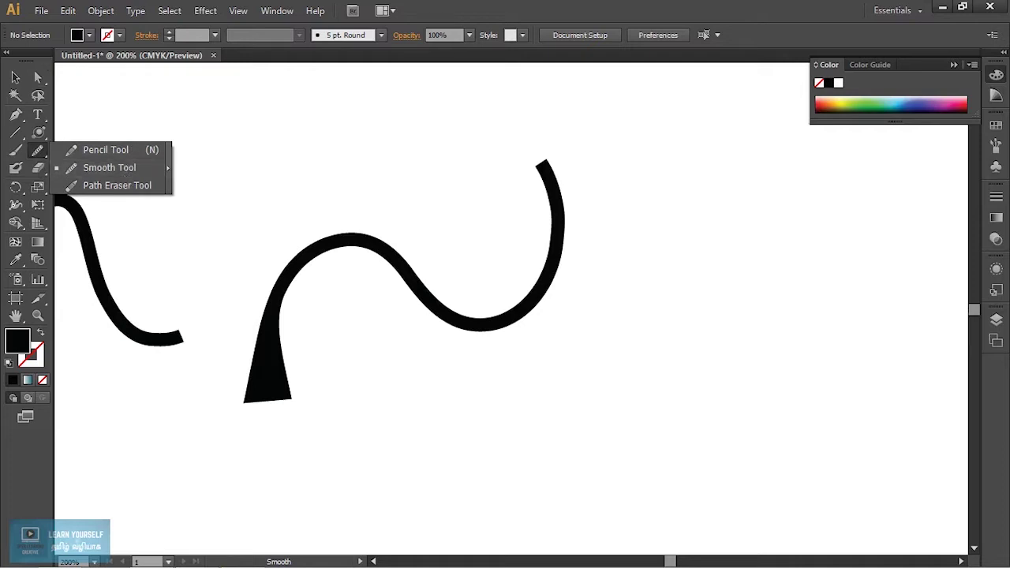
pyautogui.press('Escape')
pyautogui.moveTo(37, 153); pyautogui.dragTo(95, 186)
pyautogui.press('space')
pyautogui.moveTo(346, 274); pyautogui.dragTo(432, 293)
pyautogui.moveTo(184, 211); pyautogui.dragTo(306, 221)
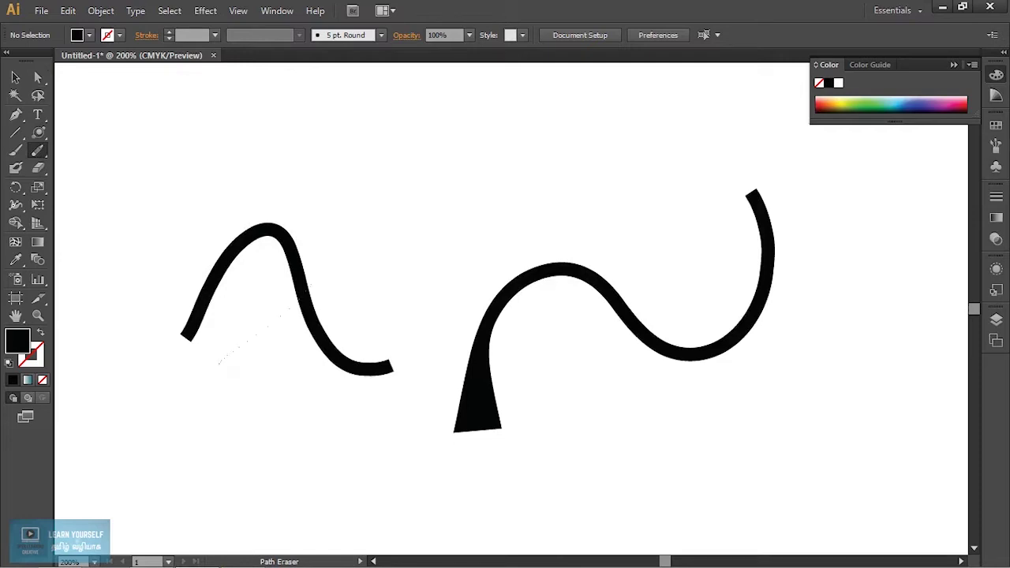
# Select the first curve and cut a narrow gap in its lower descending section with the Path Eraser tool.
pyautogui.scroll(4, 276, 348)
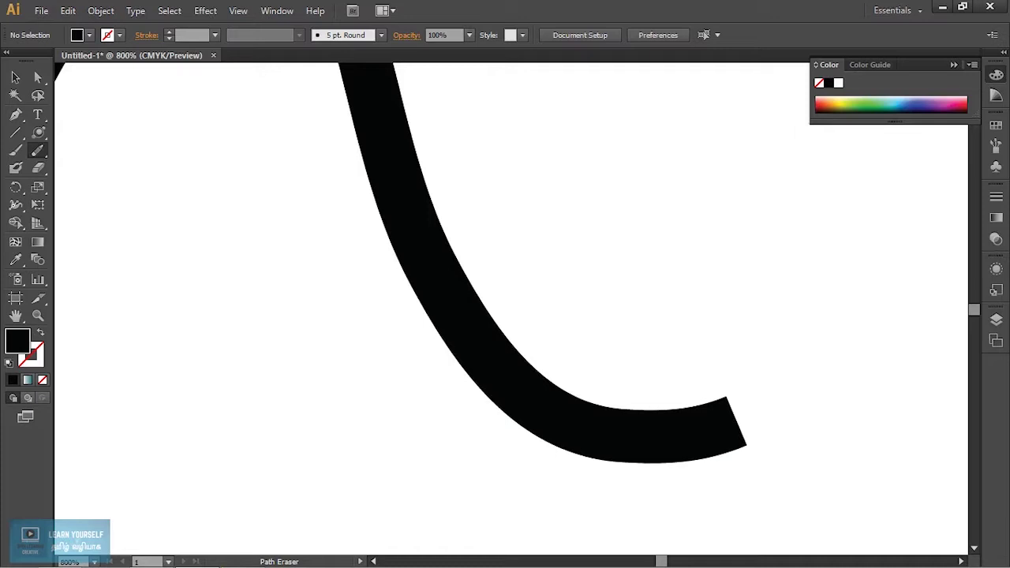
pyautogui.click(15, 78)
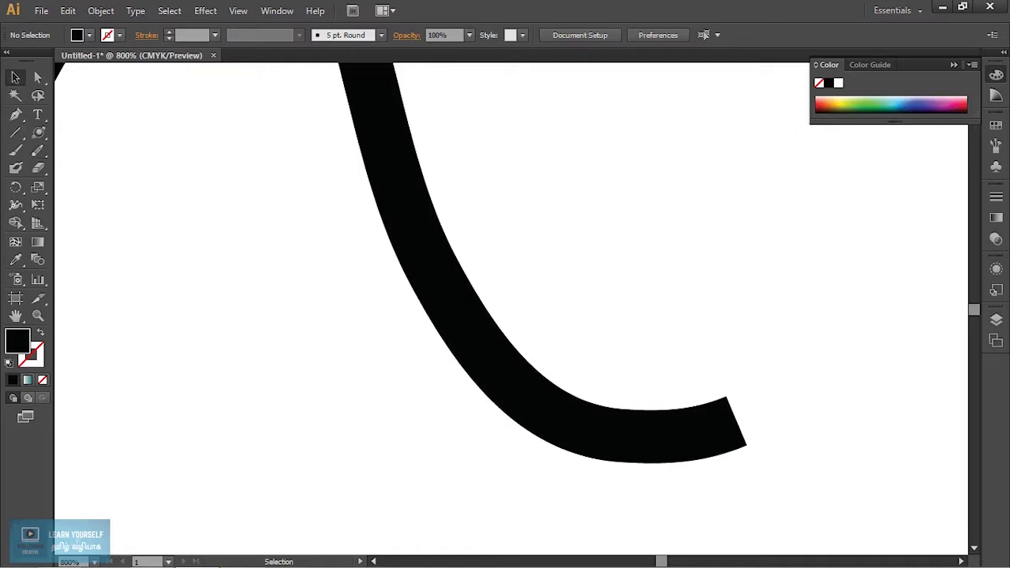
pyautogui.click(418, 210)
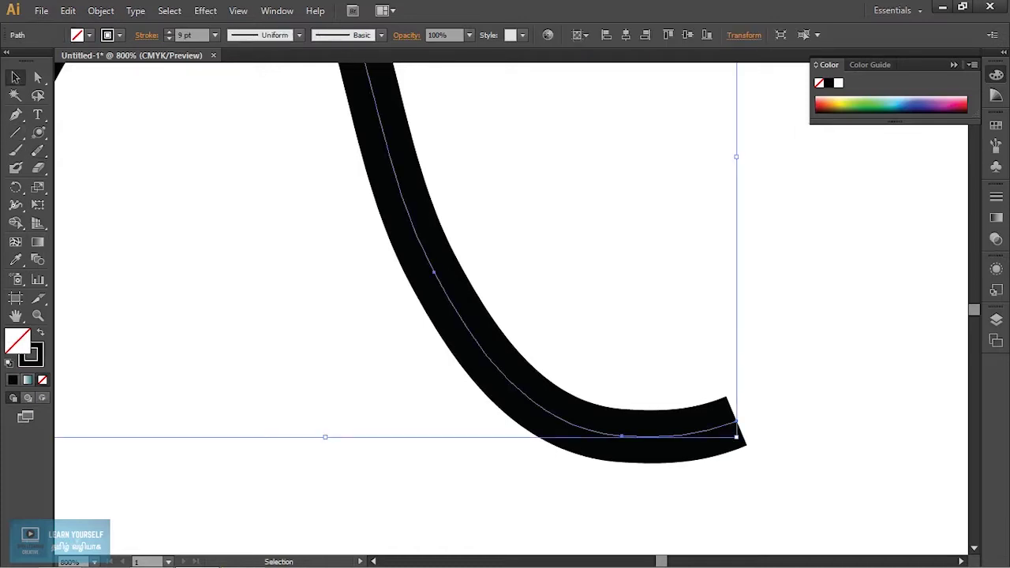
pyautogui.click(37, 154)
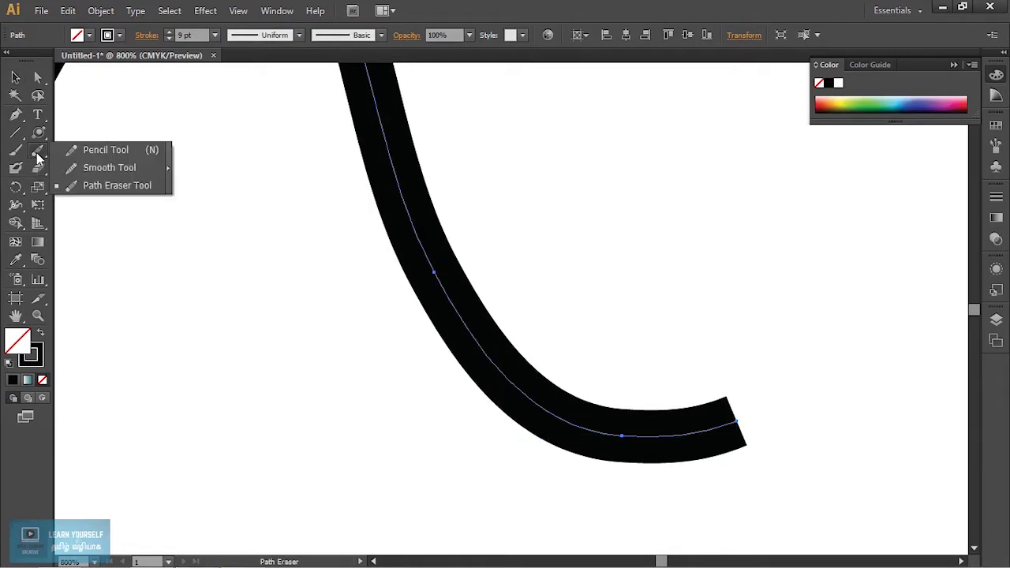
pyautogui.click(138, 189)
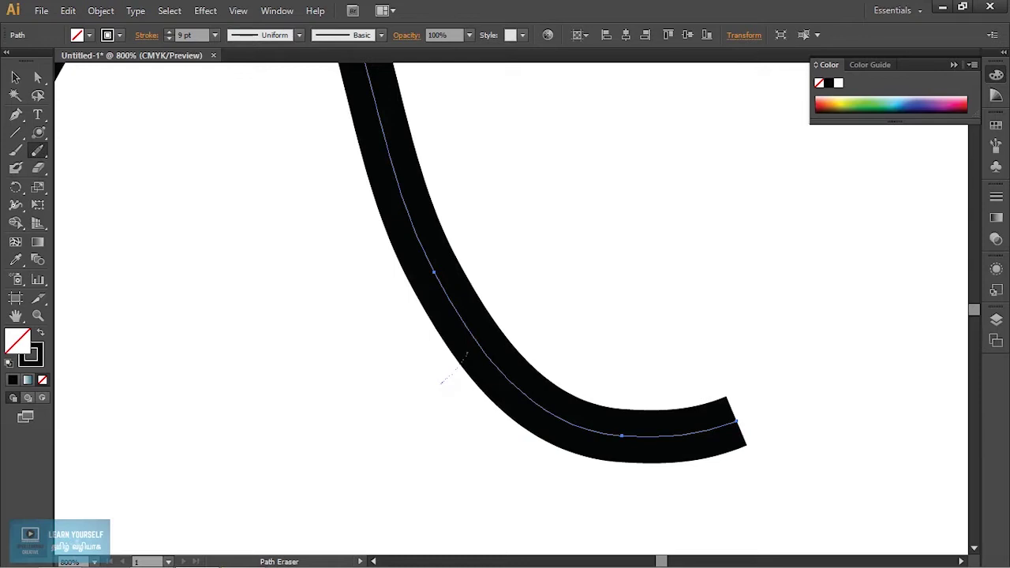
pyautogui.moveTo(474, 365); pyautogui.dragTo(505, 357)
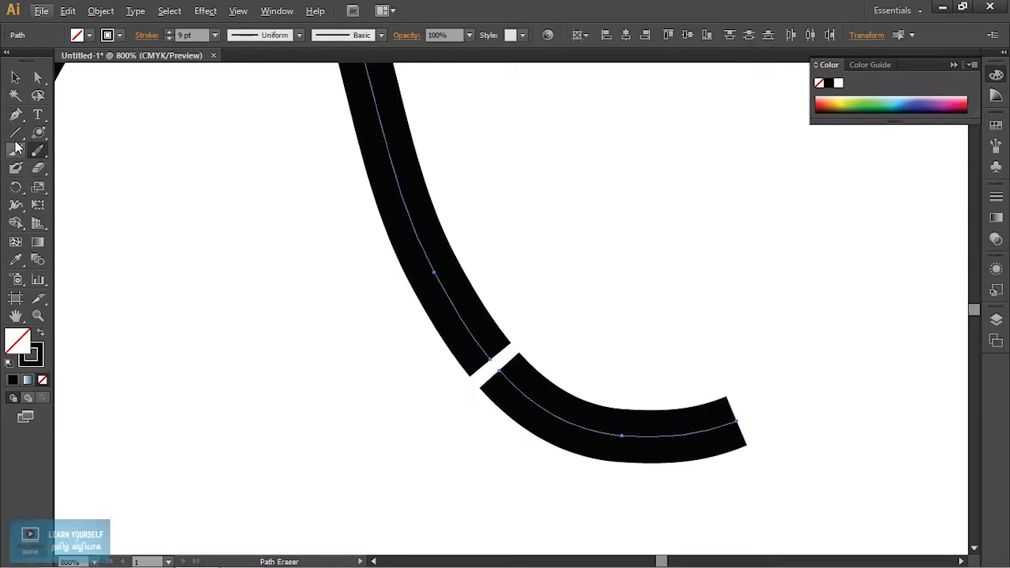
# Select the pieces on either side of the erased gap individually to check whether they are separate paths.
pyautogui.click(18, 93)
pyautogui.click(20, 82)
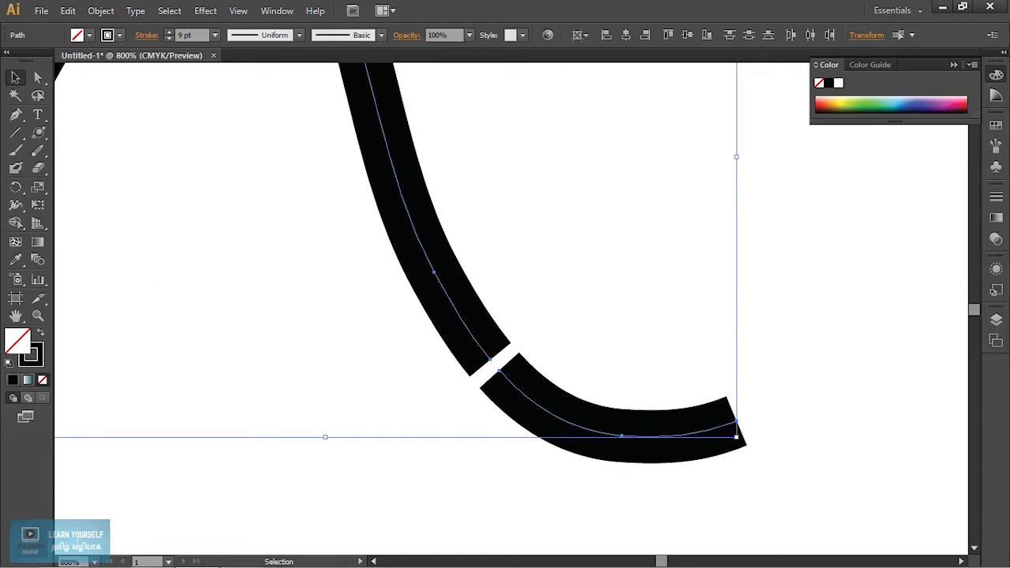
pyautogui.click(616, 355)
pyautogui.click(581, 428)
pyautogui.hotkey('ctrl', 'shift', 'a')
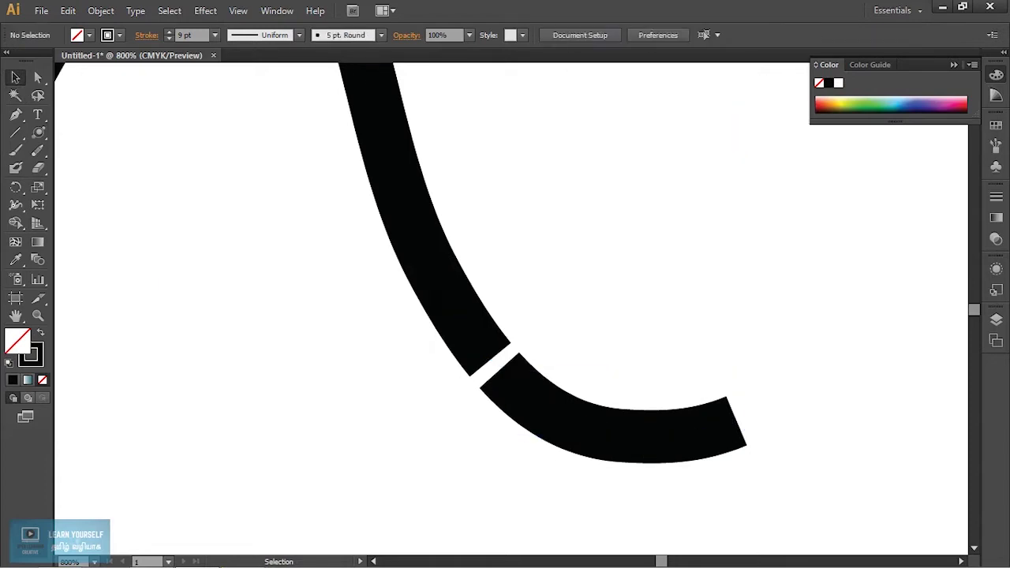
pyautogui.click(456, 294)
pyautogui.scroll(-1, 462, 293)
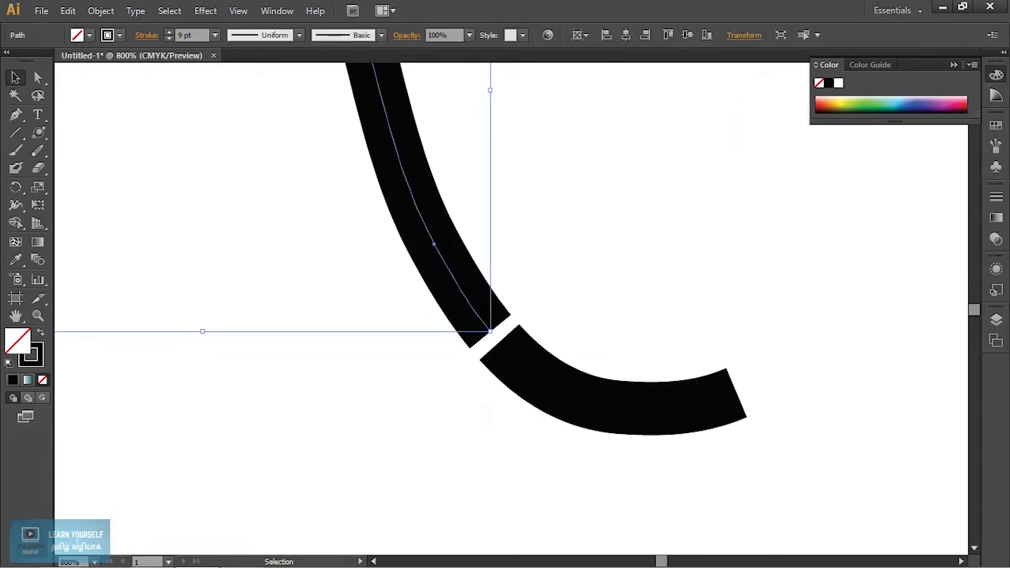
# Select only the short piece below the gap and stretch it downward from its lower edge to roughly double height.
pyautogui.hotkey('ctrl', '-')
pyautogui.hotkey('ctrl', '-')
pyautogui.hotkey('ctrl', '-')
pyautogui.hotkey('ctrl', '+')
pyautogui.hotkey('ctrl', 'shift', 'a')
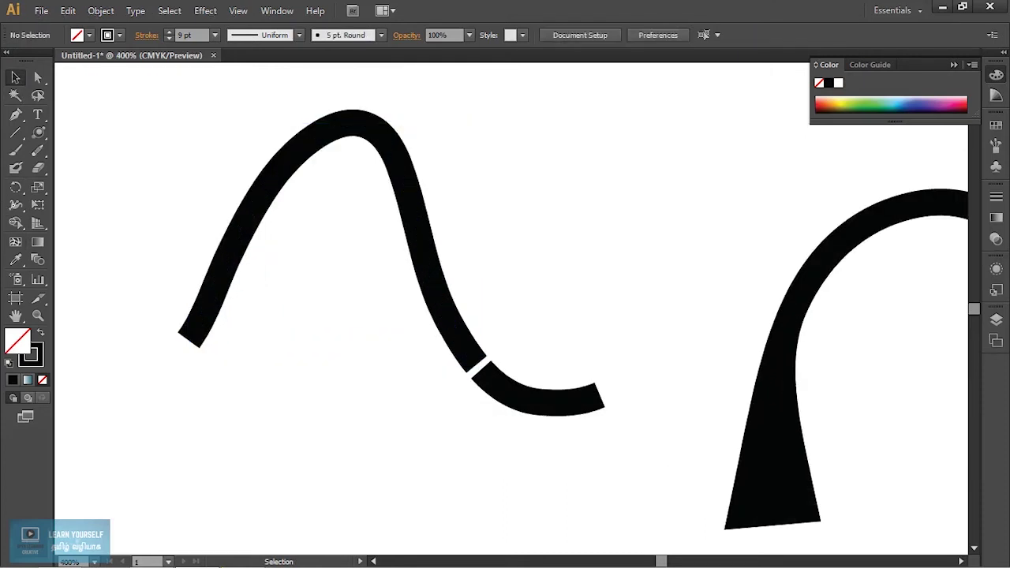
pyautogui.moveTo(552, 401); pyautogui.dragTo(541, 438)
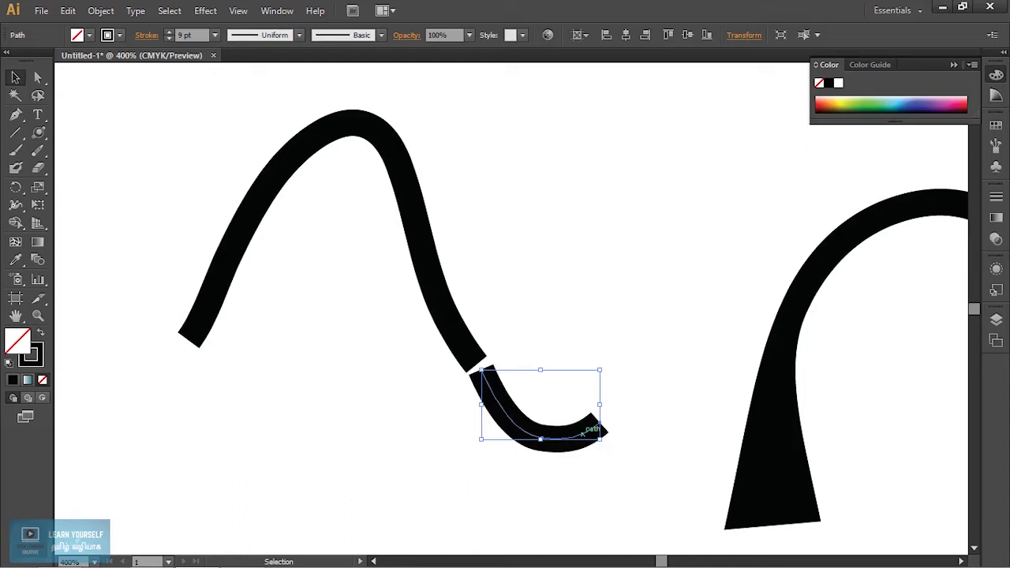